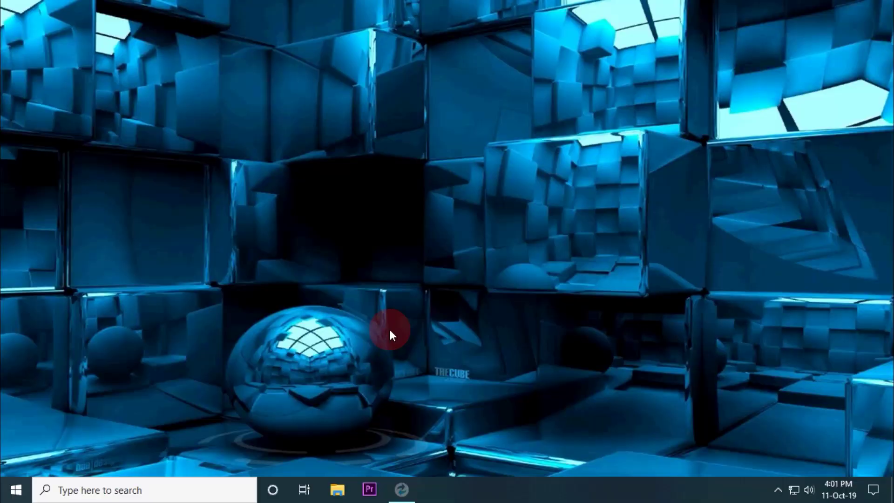
Launch Macrium Reflect via a 'mac' search and start cloning the 931.51 GB Disk 1.
{"action": "left_click", "coordinate": [186, 489]}
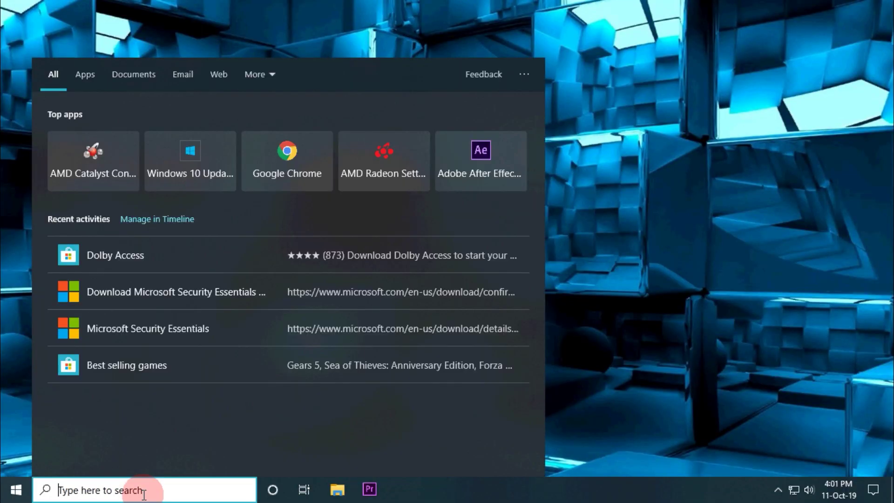
{"action": "type", "text": "mac"}
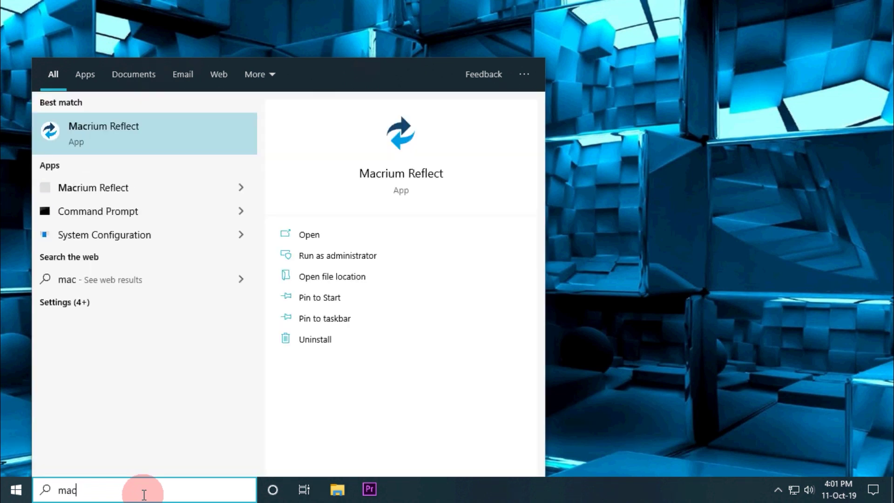
{"action": "left_click", "coordinate": [125, 128]}
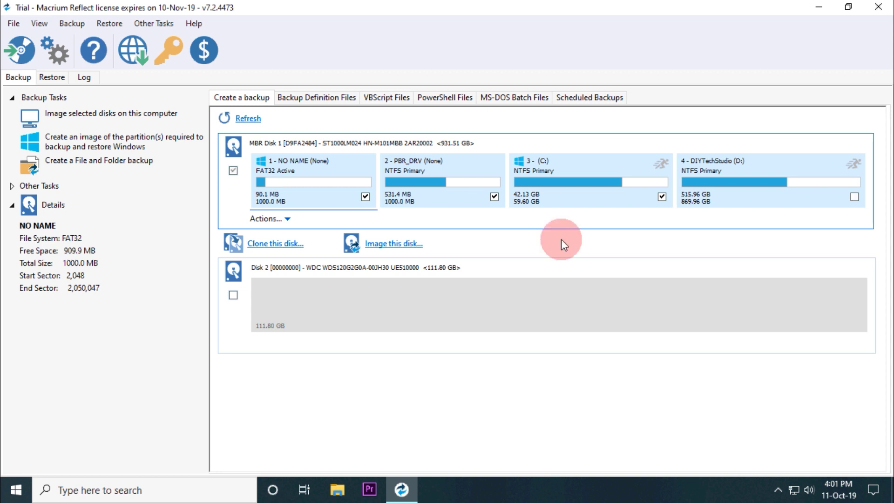
{"action": "left_click", "coordinate": [266, 244]}
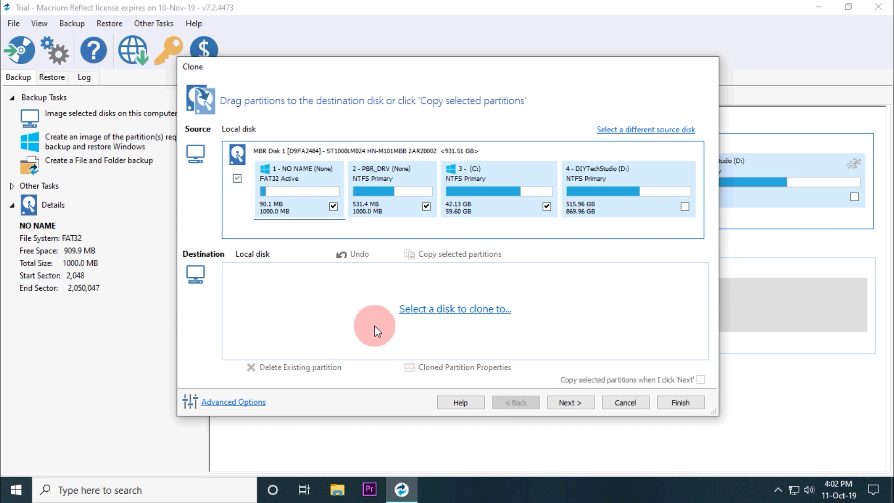
Make the 111.80 GB WDC Disk 2 the destination and copy NO NAME, PBR_DRV and C: onto it.
{"action": "left_click", "coordinate": [451, 309]}
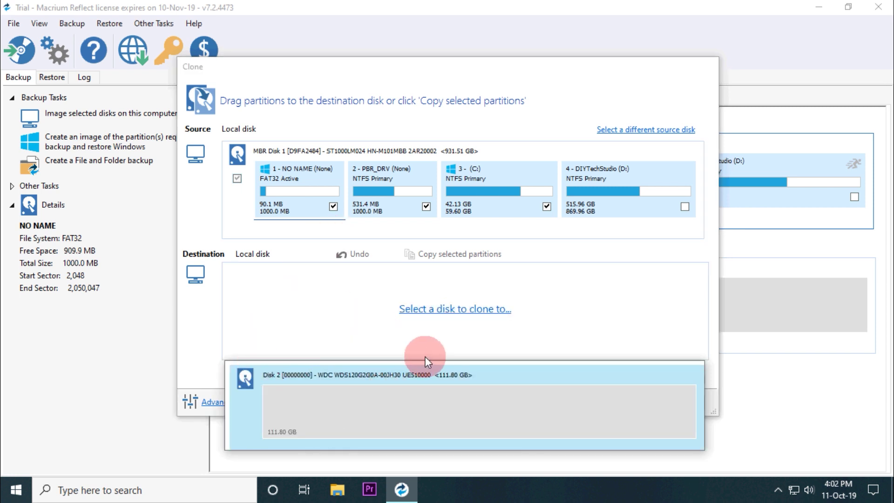
{"action": "left_click", "coordinate": [425, 370]}
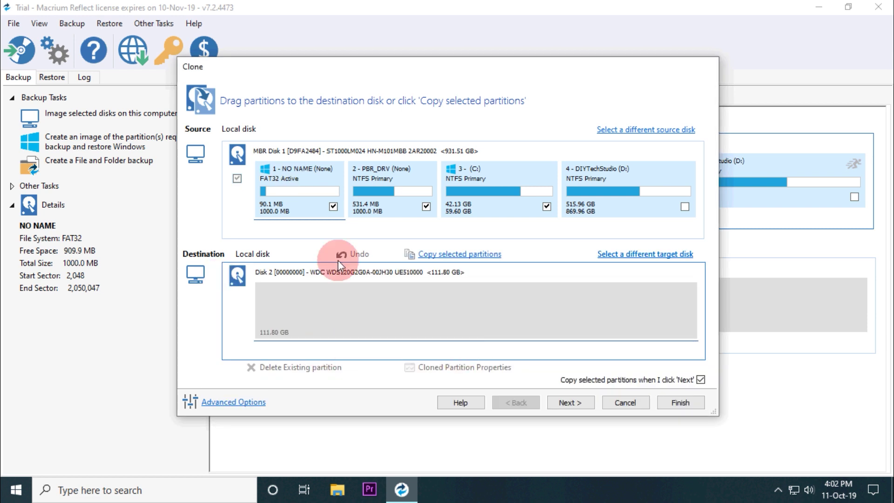
{"action": "left_click_drag", "start_coordinate": [289, 178], "coordinate": [304, 302]}
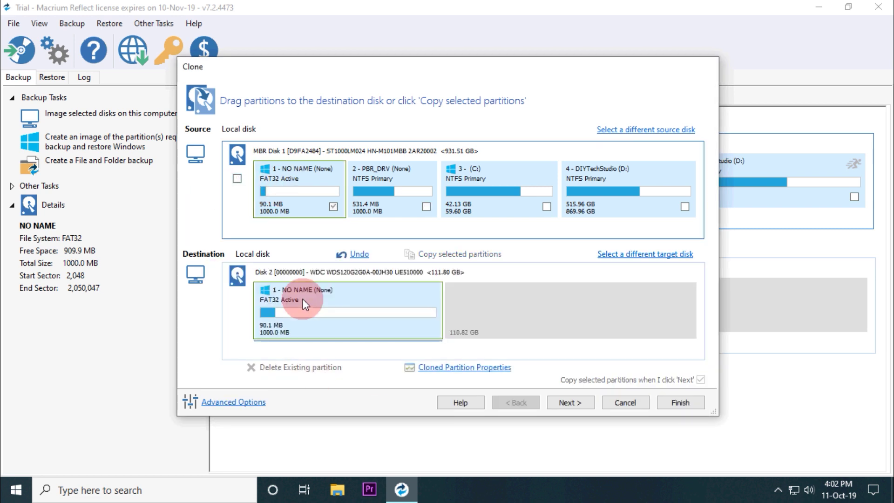
{"action": "left_click_drag", "start_coordinate": [384, 183], "coordinate": [484, 302]}
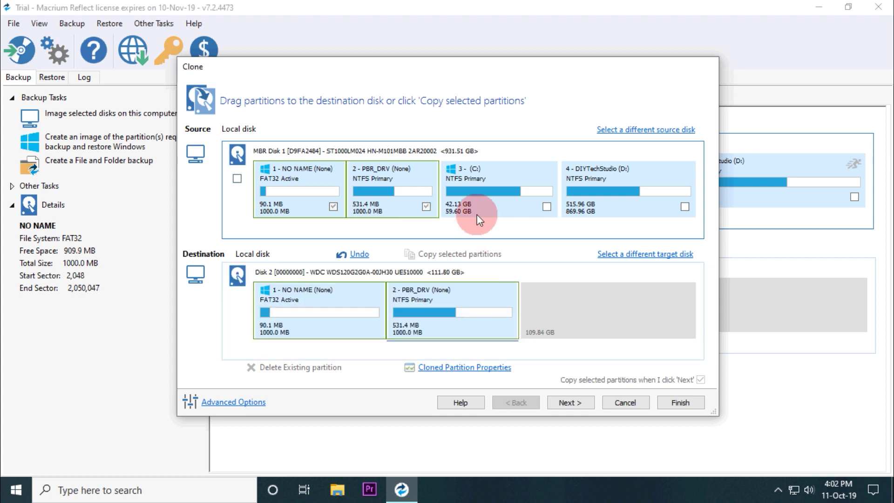
{"action": "left_click_drag", "start_coordinate": [479, 219], "coordinate": [535, 327]}
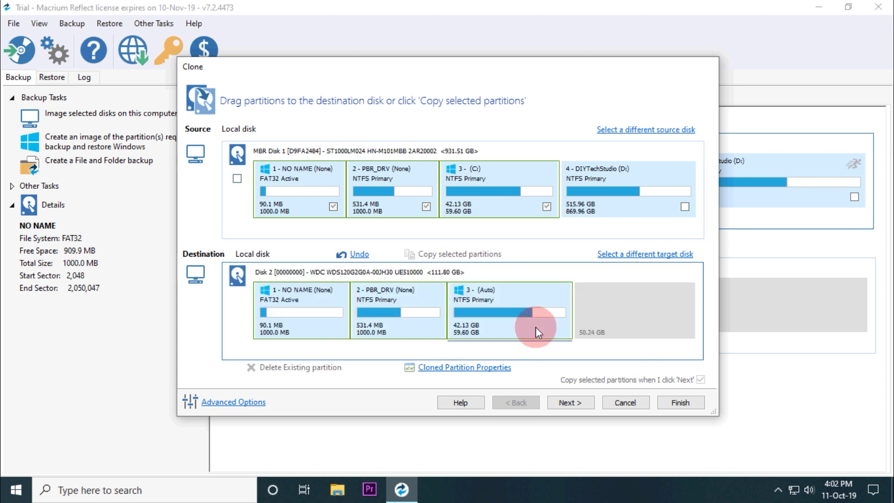
Expand the cloned C: partition to its maximum size of 109.84 GB.
{"action": "left_click", "coordinate": [479, 368]}
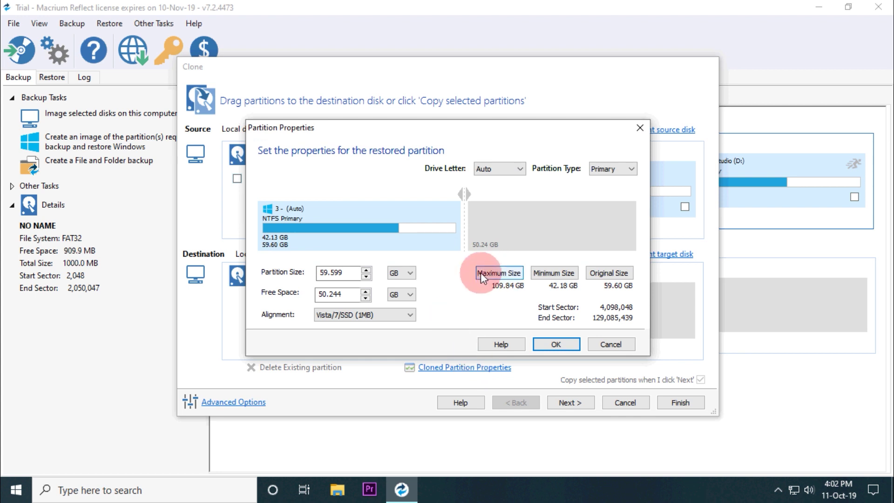
{"action": "left_click", "coordinate": [495, 271]}
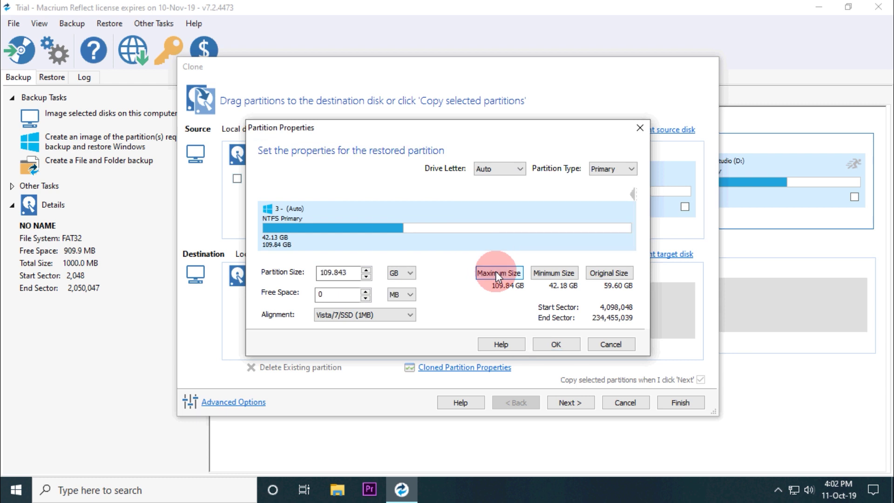
{"action": "left_click", "coordinate": [544, 339]}
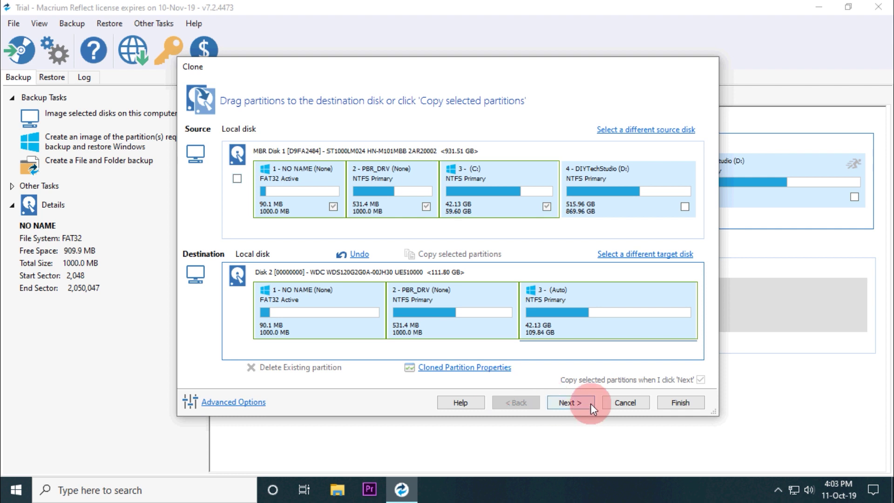
Advance the clone wizard past scheduling to the summary and finish the setup.
{"action": "left_click", "coordinate": [570, 402]}
{"action": "left_click", "coordinate": [569, 403]}
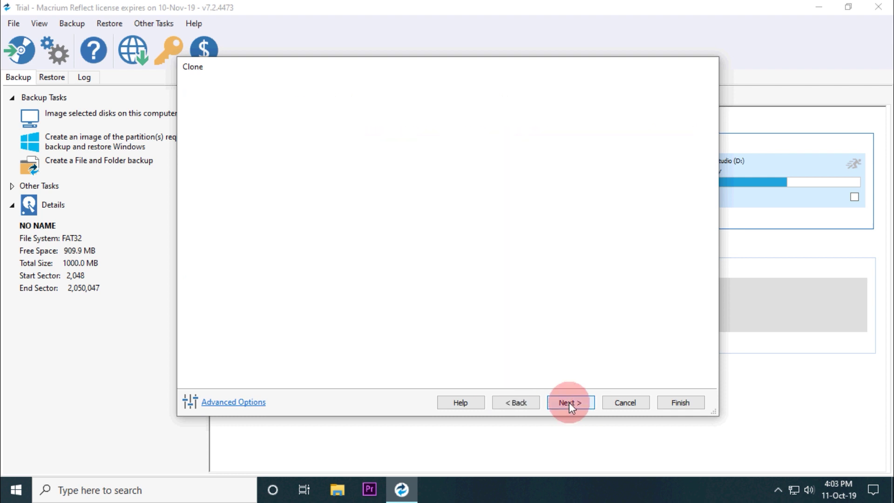
{"action": "left_click", "coordinate": [673, 403]}
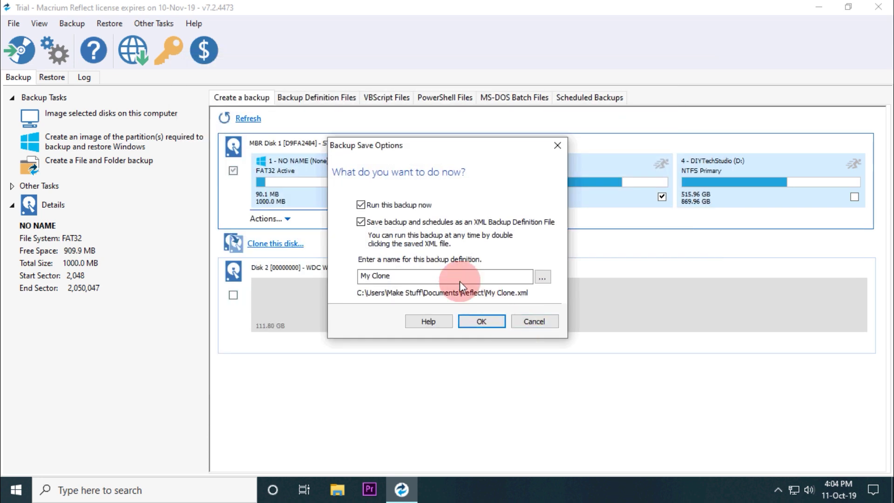
Name the backup definition 'WindowsSSD', run the clone, and acknowledge its completion message.
{"action": "left_click_drag", "start_coordinate": [395, 275], "coordinate": [351, 276]}
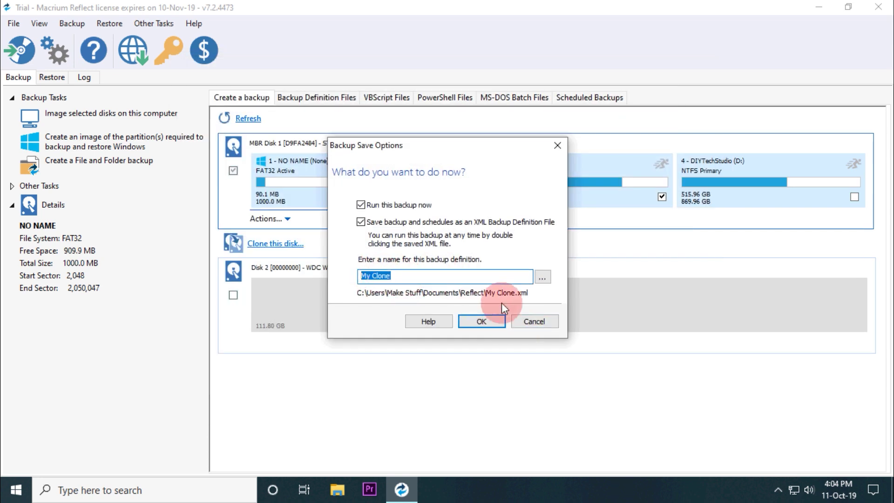
{"action": "type", "text": "WindowsSSD"}
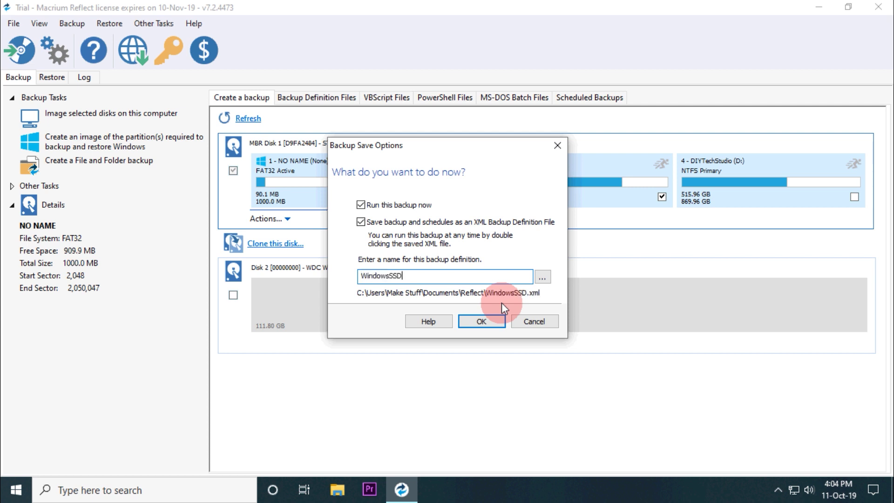
{"action": "left_click", "coordinate": [476, 315]}
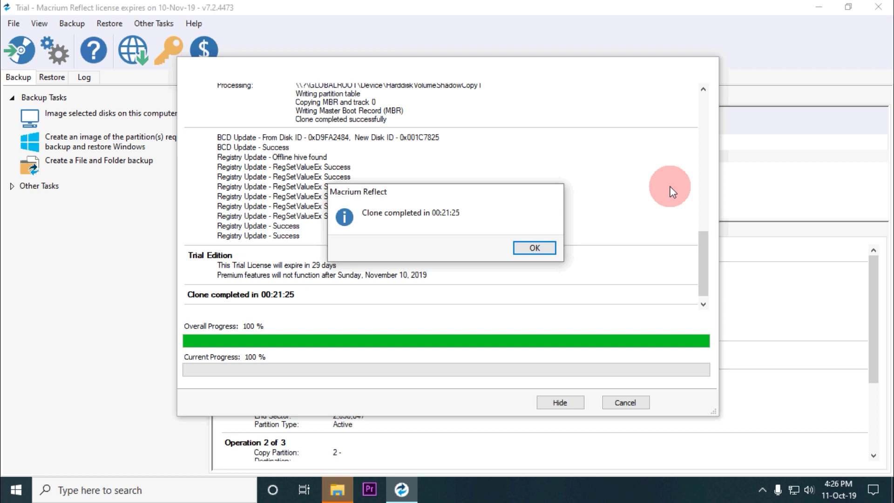
{"action": "left_click", "coordinate": [526, 247]}
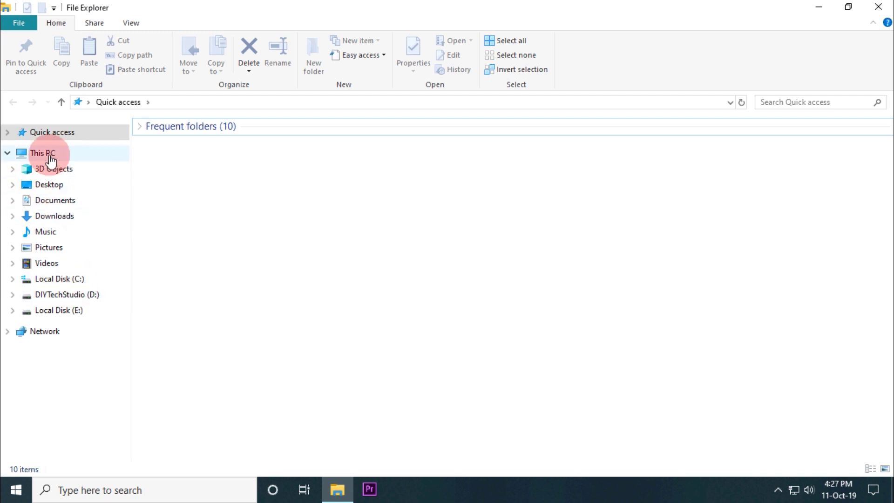
Show This PC in File Explorer to see the new 109 GB E: drive.
{"action": "left_click", "coordinate": [50, 156]}
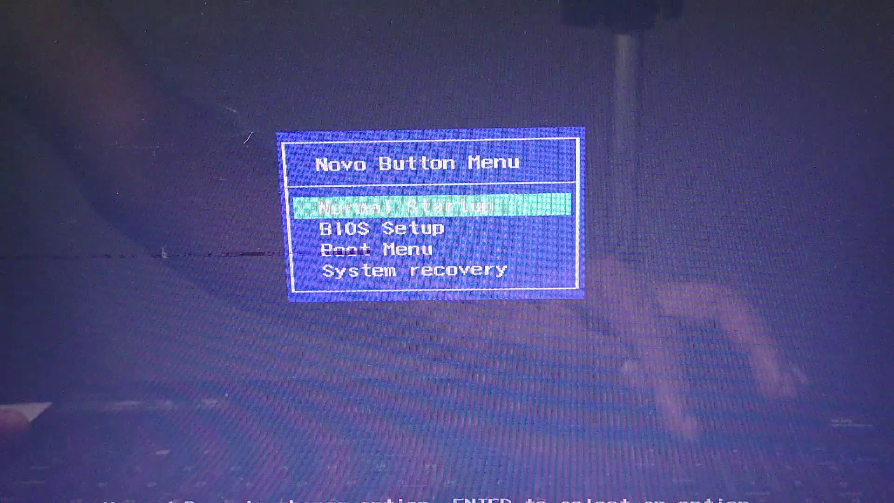
Enter BIOS Setup from the Novo menu and move the WDC SATA drive to first boot position.
{"action": "key", "text": "Down"}
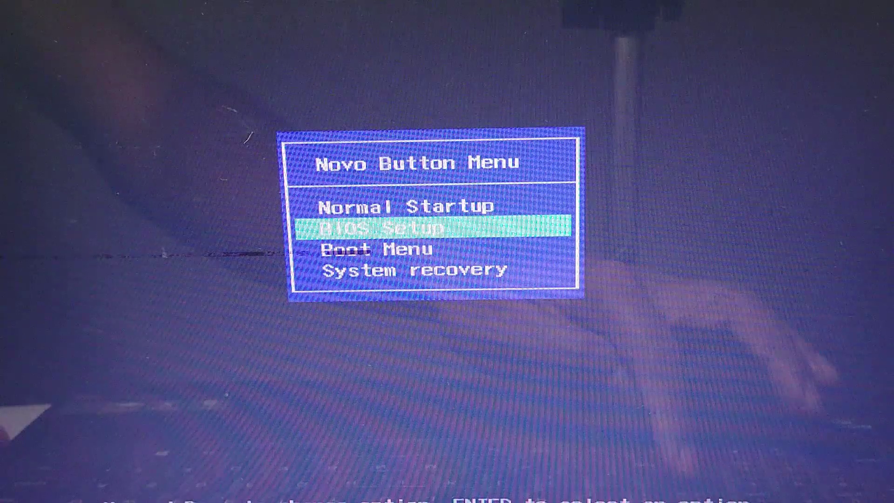
{"action": "key", "text": "Return"}
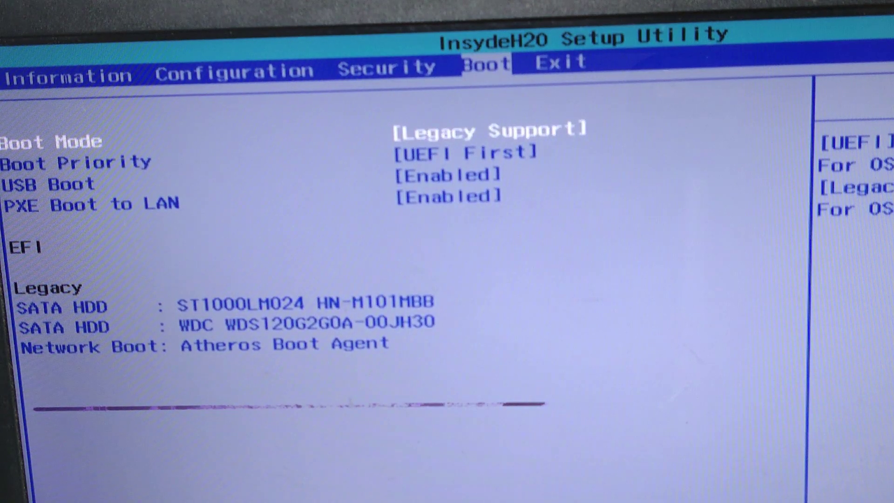
{"action": "key", "text": "Down"}
{"action": "key", "text": "Down"}
{"action": "key", "text": "Down"}
{"action": "key", "text": "Down"}
{"action": "key", "text": "Down"}
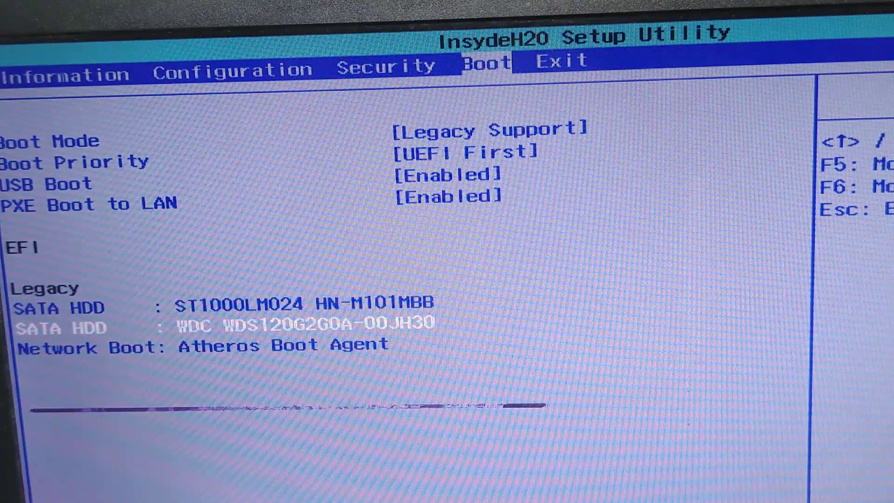
{"action": "key", "text": "F6"}
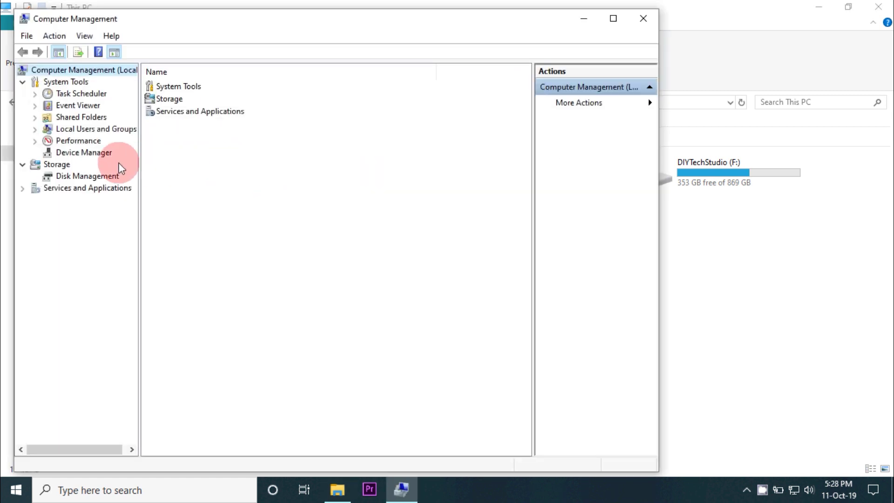
Open Disk Management to confirm C: is the 109.84 GB boot partition on Disk 0.
{"action": "left_click", "coordinate": [100, 176]}
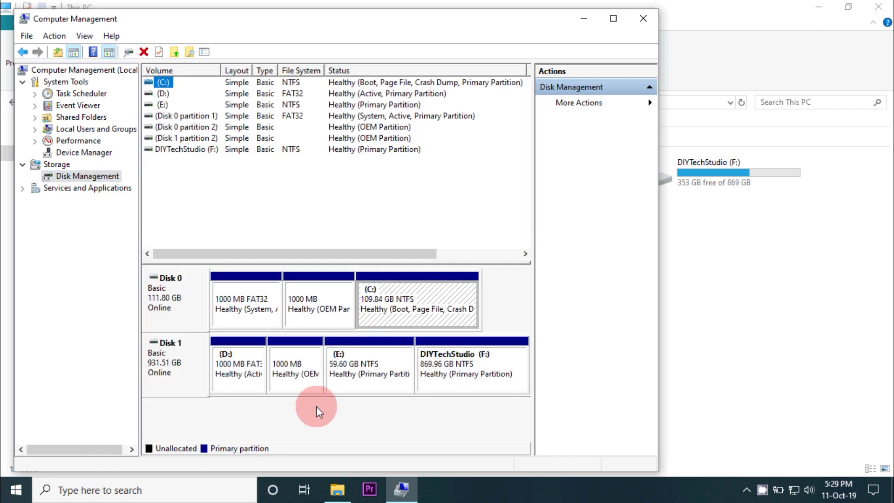
{"action": "left_click_drag", "start_coordinate": [361, 18], "coordinate": [415, 28]}
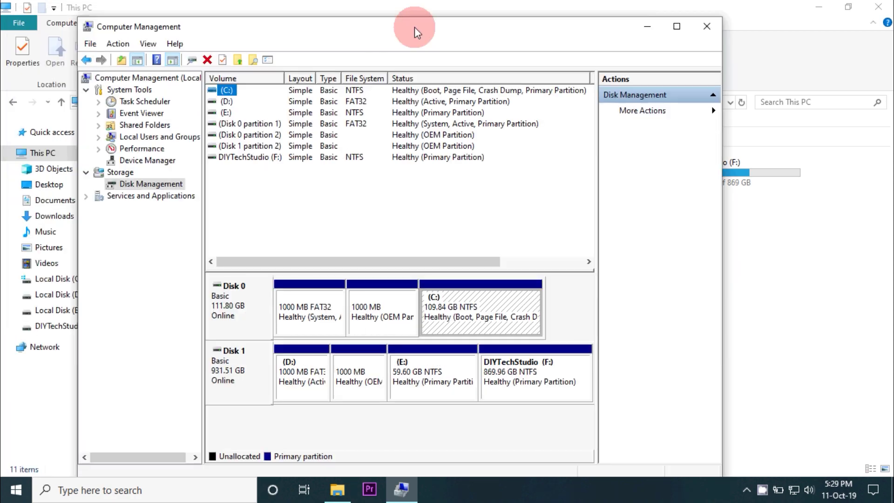